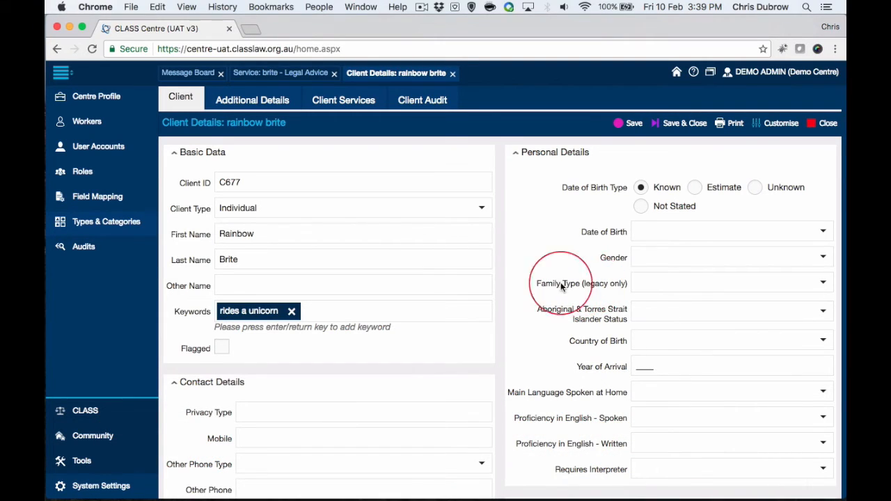
Step: Return to the open Legal Advice service record and look through its available Funding Category options without changing the selection
click(293, 74)
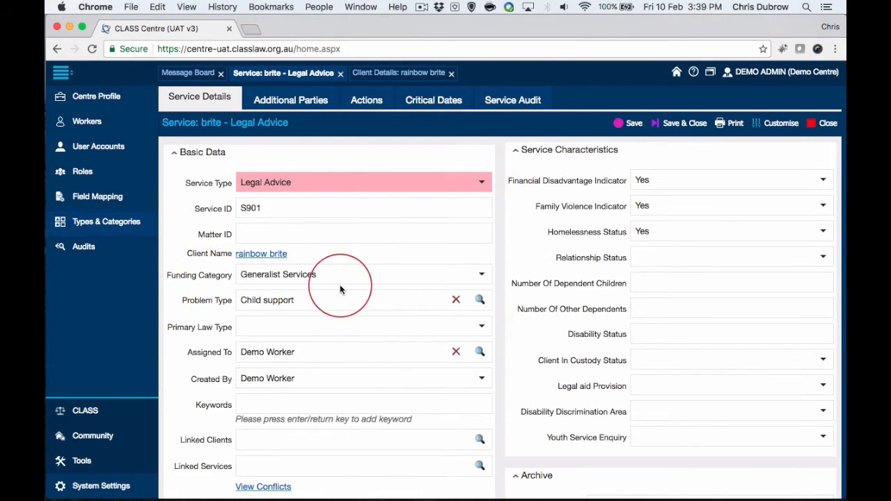
click(482, 275)
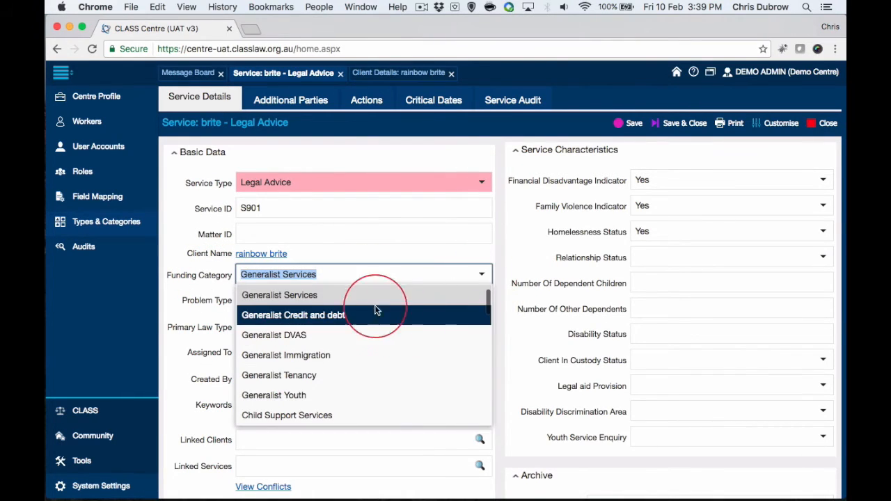
scroll(370, 371, up, 1)
scroll(376, 348, down, 2)
scroll(375, 348, down, 3)
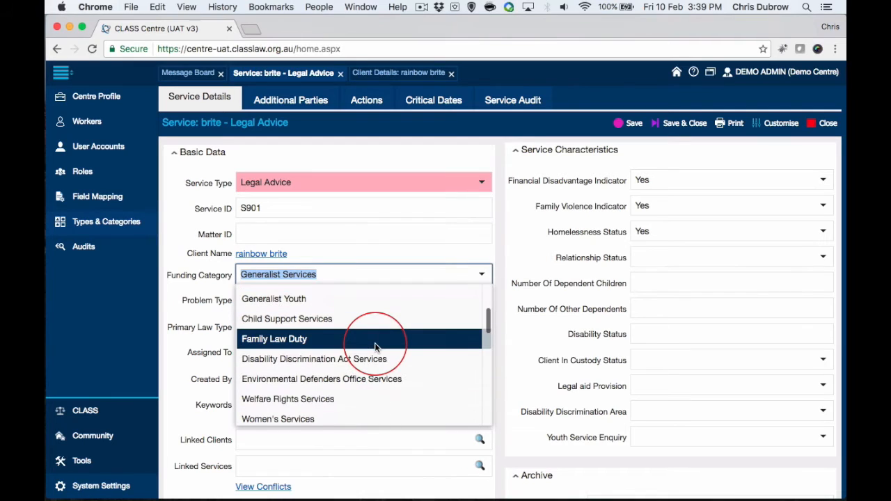
scroll(375, 347, down, 5)
scroll(374, 342, down, 6)
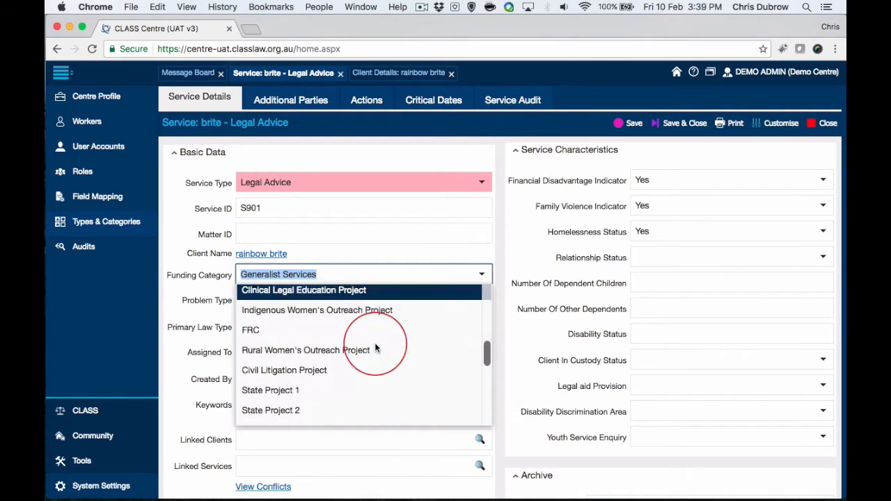
scroll(381, 361, down, 5)
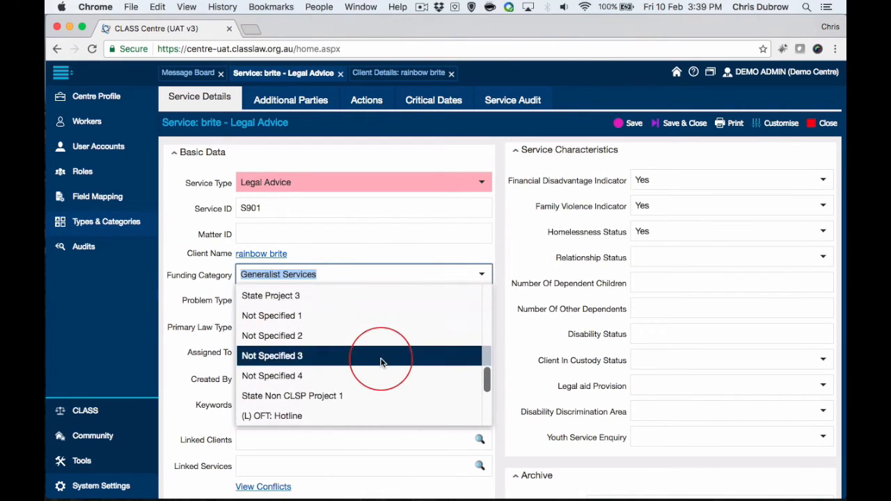
scroll(380, 361, down, 2)
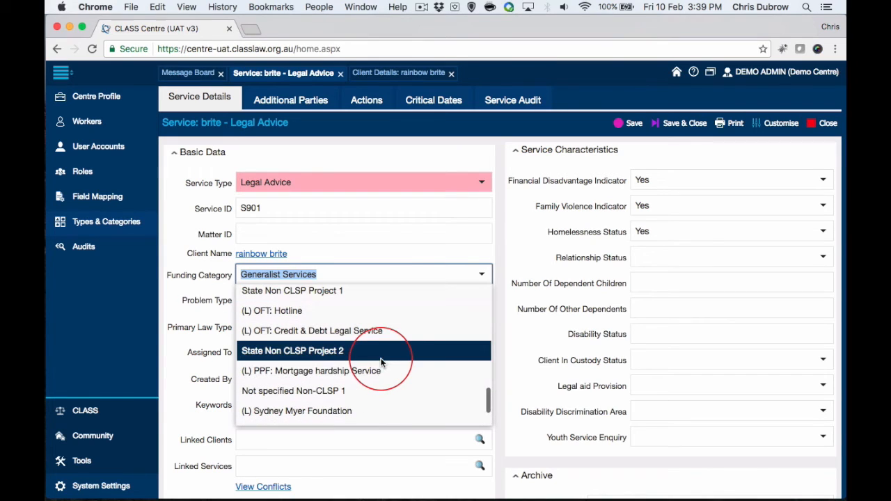
scroll(378, 352, down, 2)
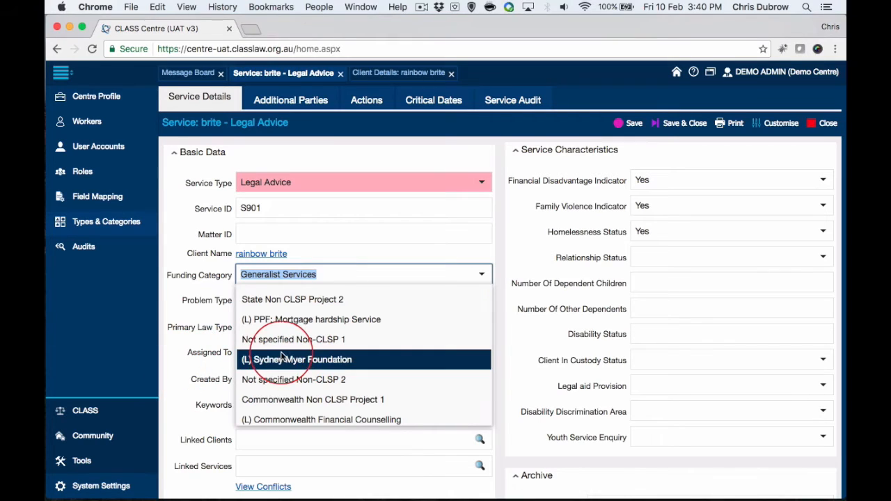
click(160, 360)
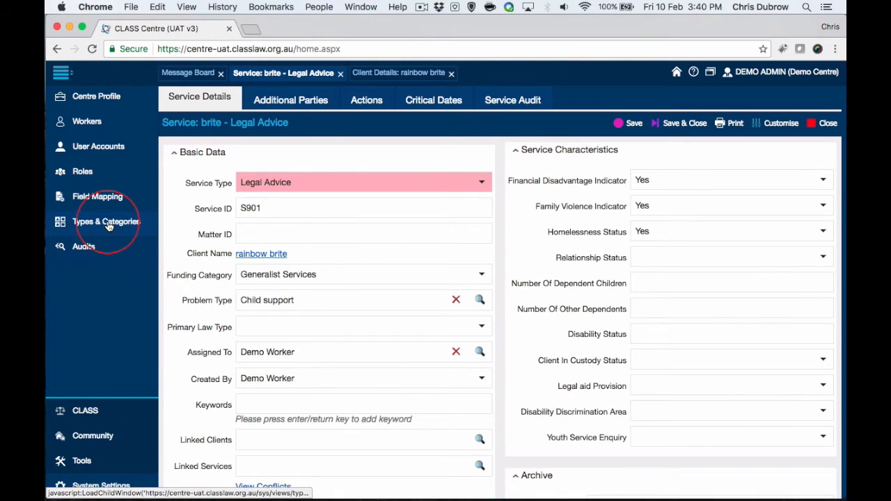
click(784, 130)
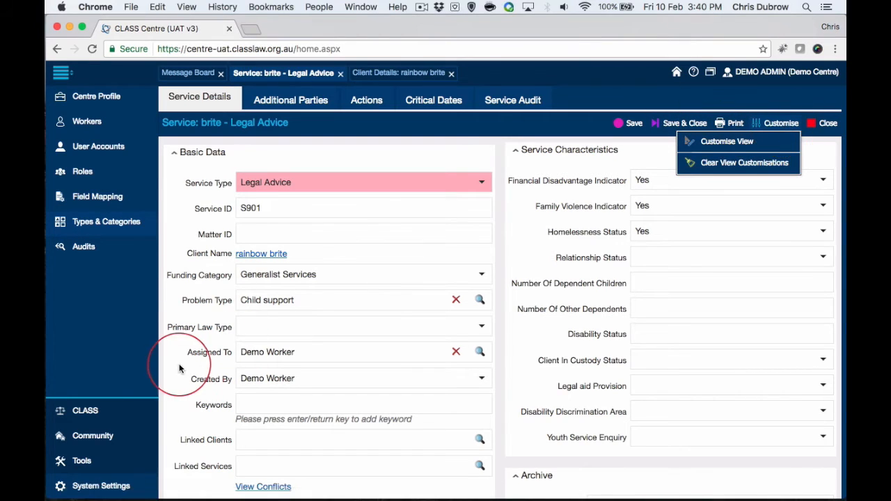
Step: Open the Funding Category settings under the system's Types & Categories
click(96, 222)
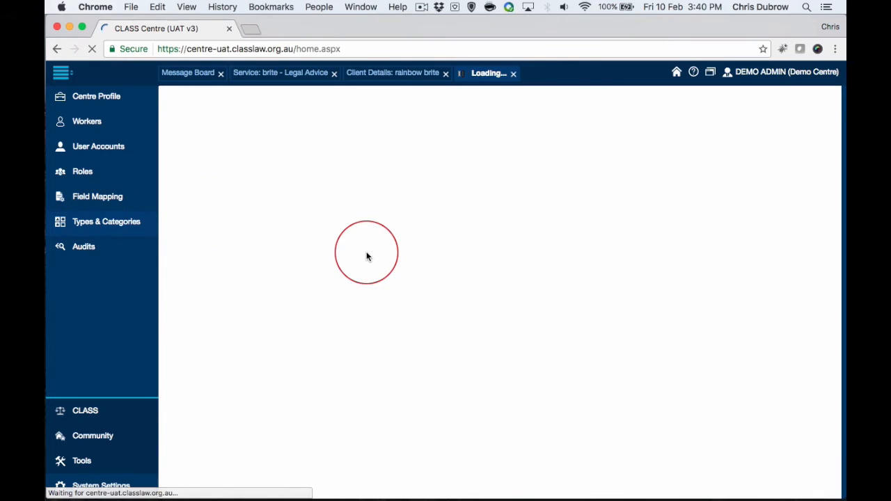
scroll(528, 309, down, 10)
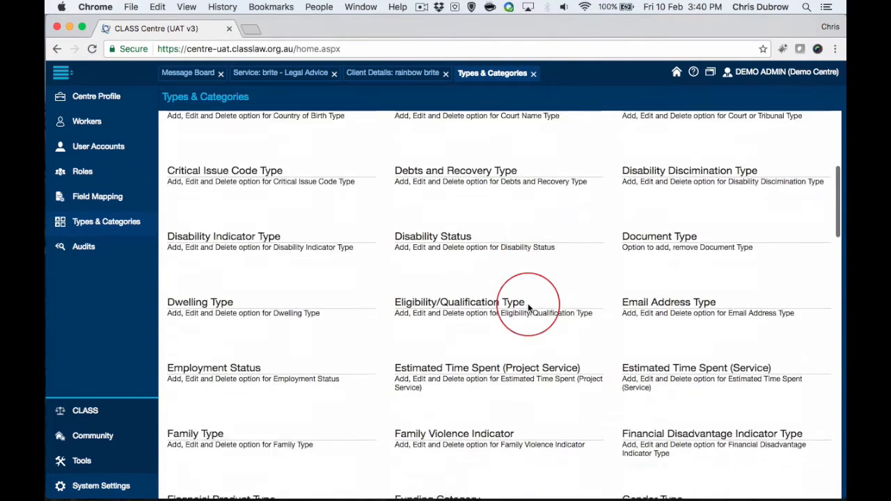
scroll(568, 309, down, 3)
scroll(568, 309, up, 6)
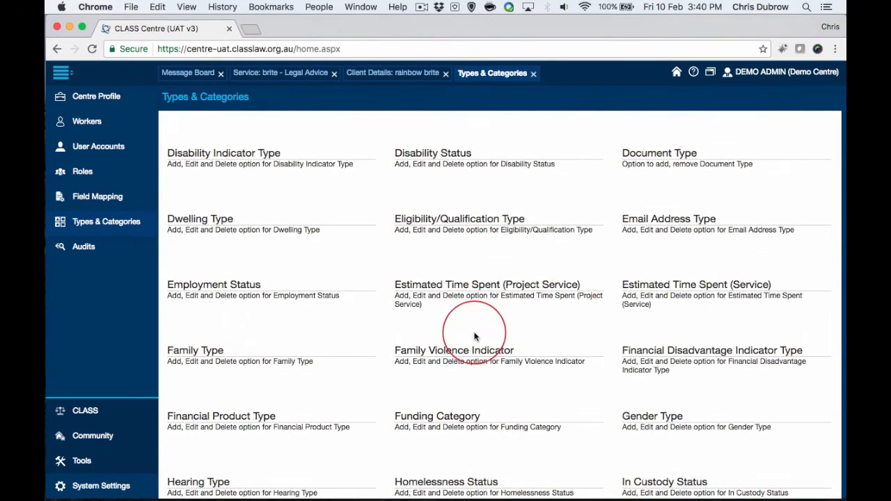
click(421, 417)
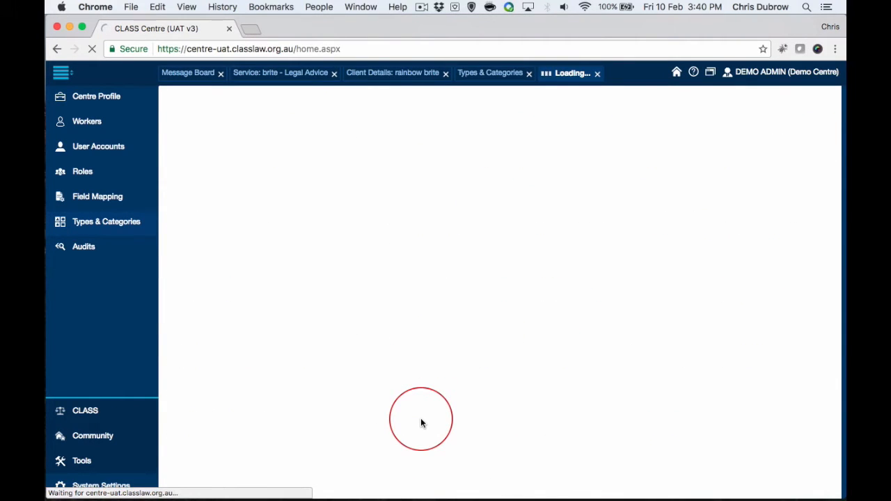
Step: Review the funding categories list, checking which entries are customisable, active and able to be hidden
scroll(344, 261, down, 10)
scroll(323, 259, up, 10)
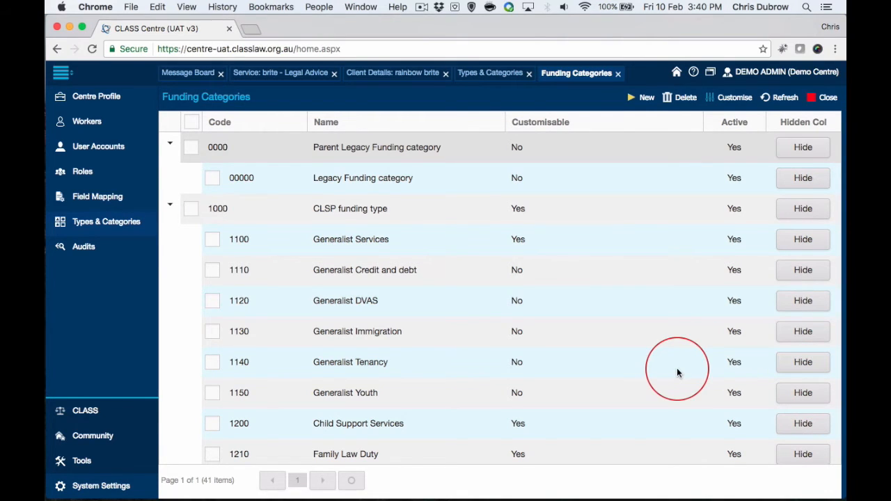
scroll(647, 384, down, 5)
scroll(647, 391, down, 1)
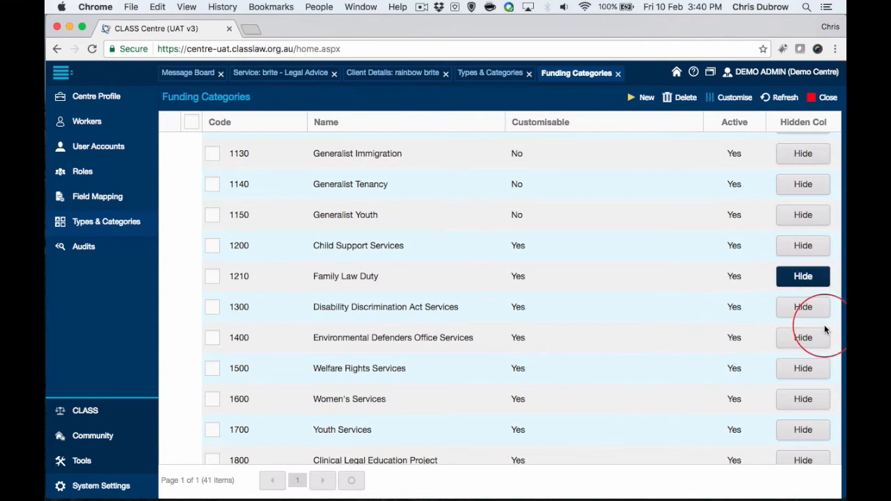
scroll(663, 329, down, 2)
scroll(623, 308, down, 10)
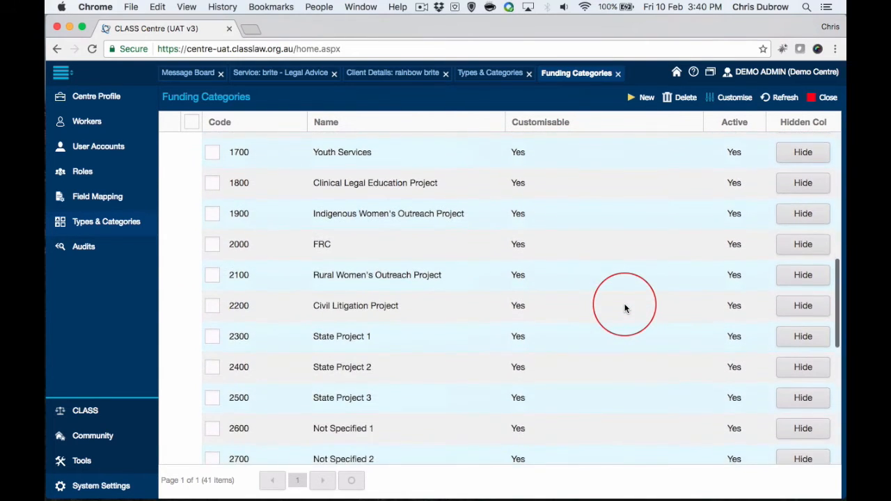
scroll(624, 309, down, 1)
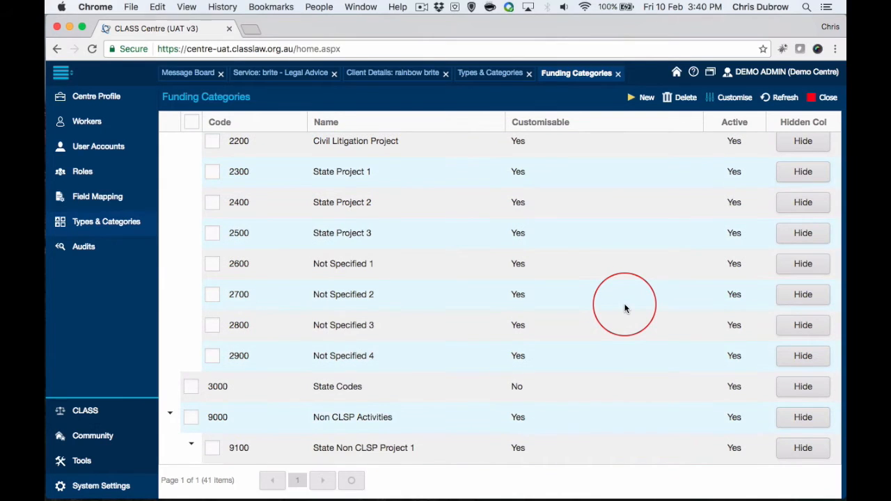
scroll(625, 308, down, 5)
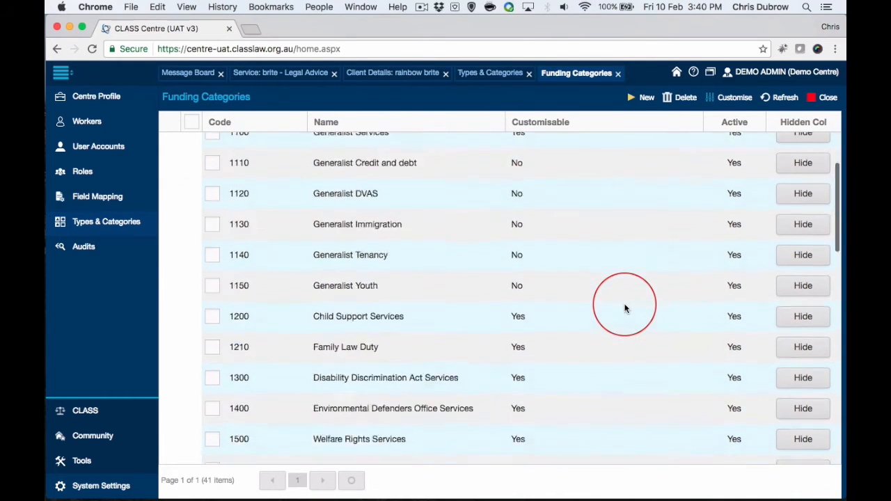
scroll(622, 304, up, 20)
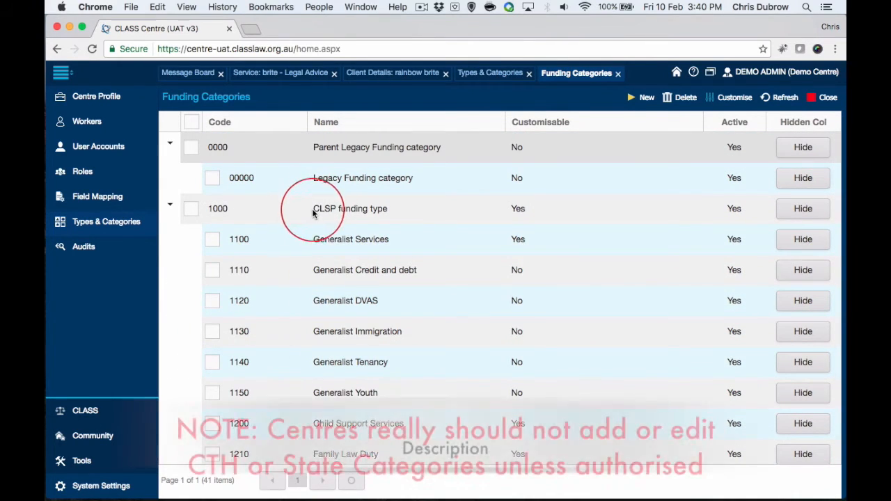
Step: Examine the Non CLSP Activities group and the local subcategories under its state, unspecified and Commonwealth projects
scroll(408, 258, down, 3)
scroll(408, 259, down, 15)
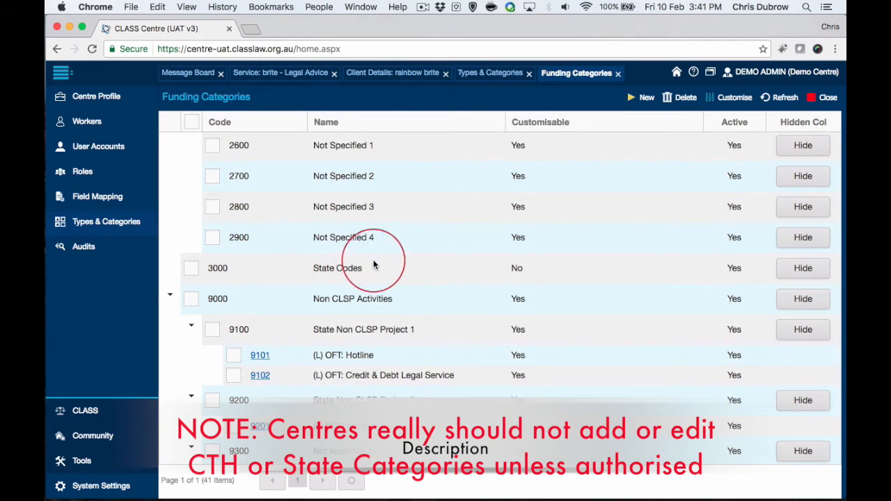
scroll(390, 292, down, 2)
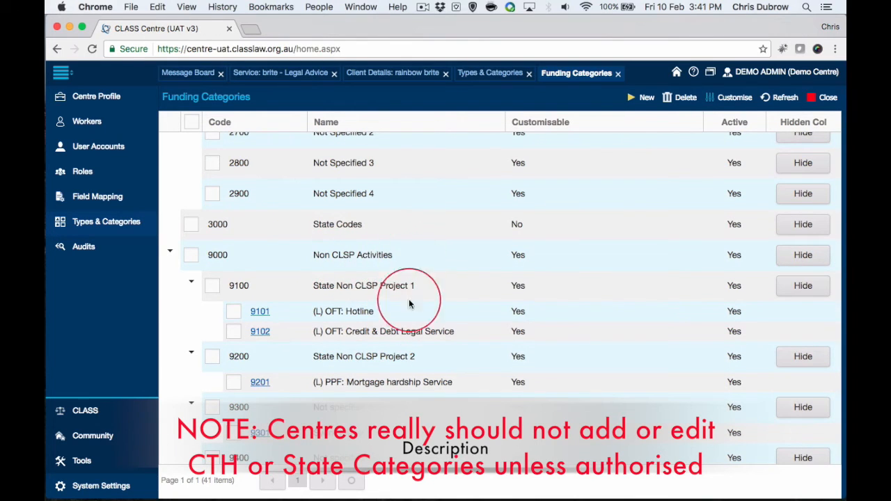
scroll(355, 278, down, 1)
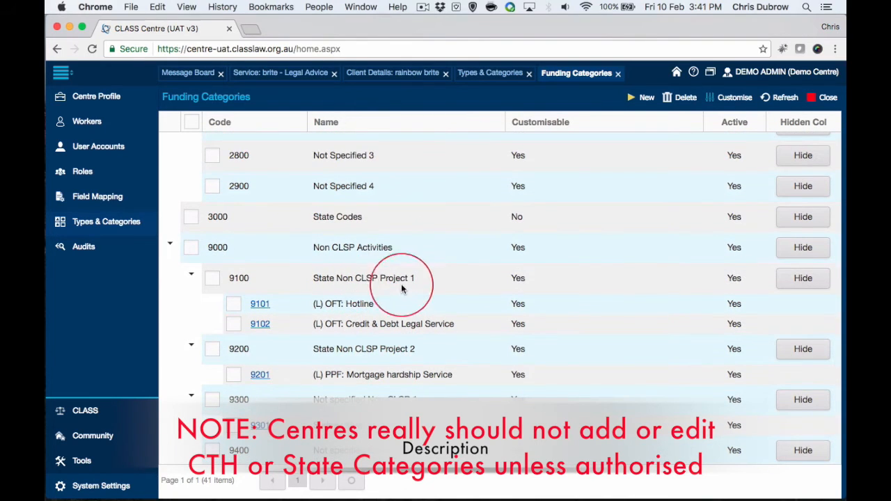
scroll(446, 299, down, 2)
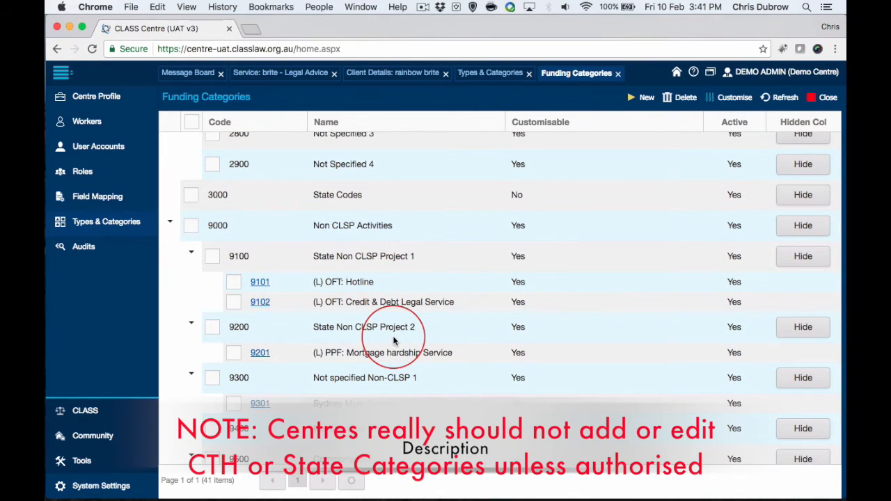
scroll(393, 335, down, 3)
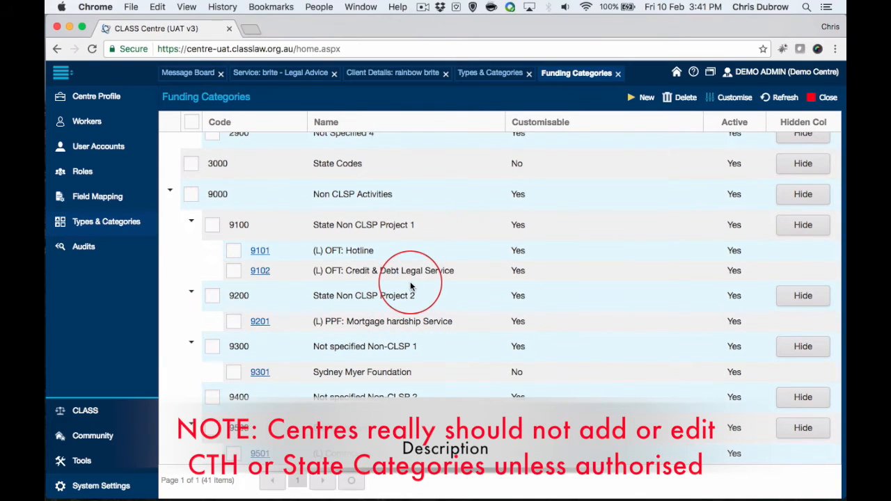
scroll(344, 291, down, 3)
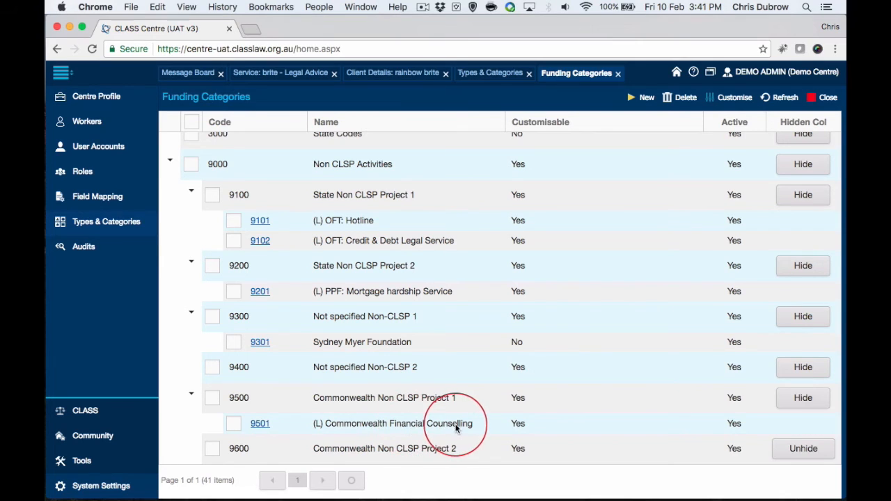
scroll(366, 387, up, 10)
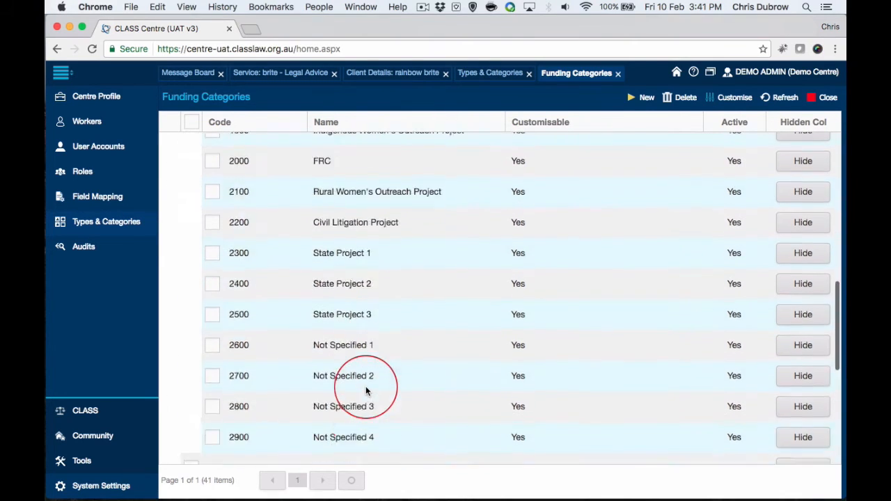
scroll(366, 386, up, 5)
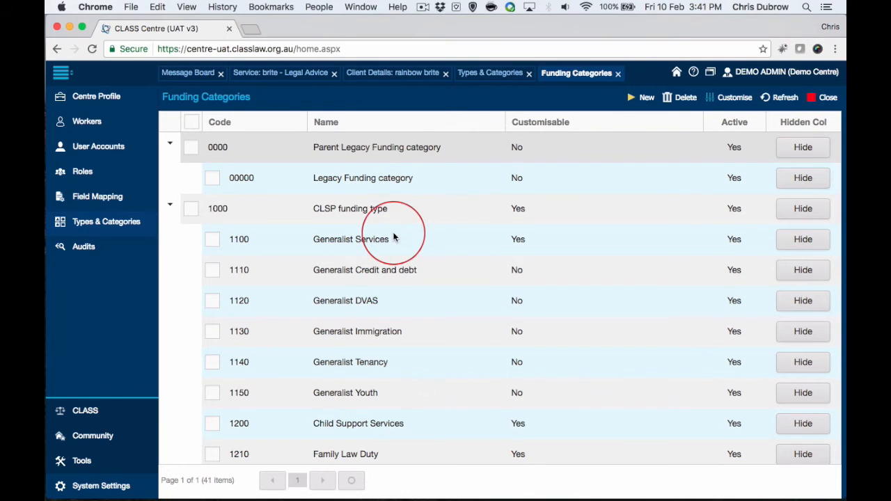
Step: Compare the CLSP funding type and State Codes entries with the local subcategories under Non CLSP Activities
scroll(394, 235, down, 3)
scroll(359, 250, down, 10)
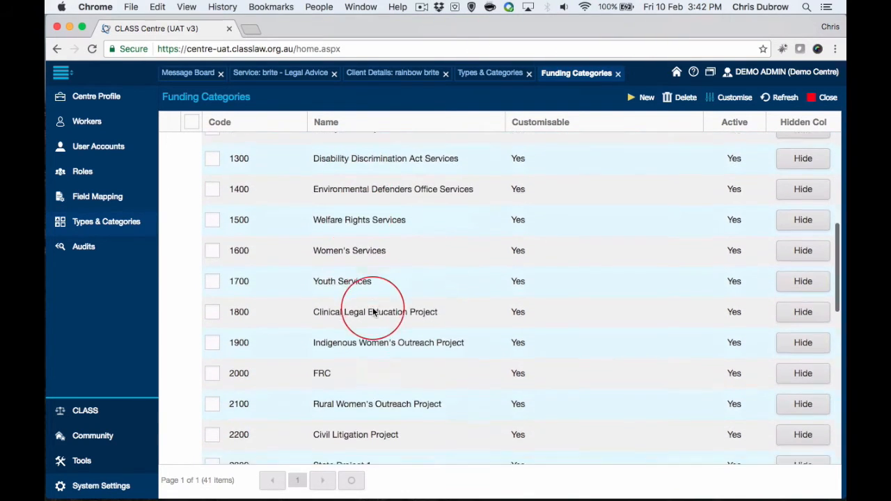
scroll(373, 310, up, 15)
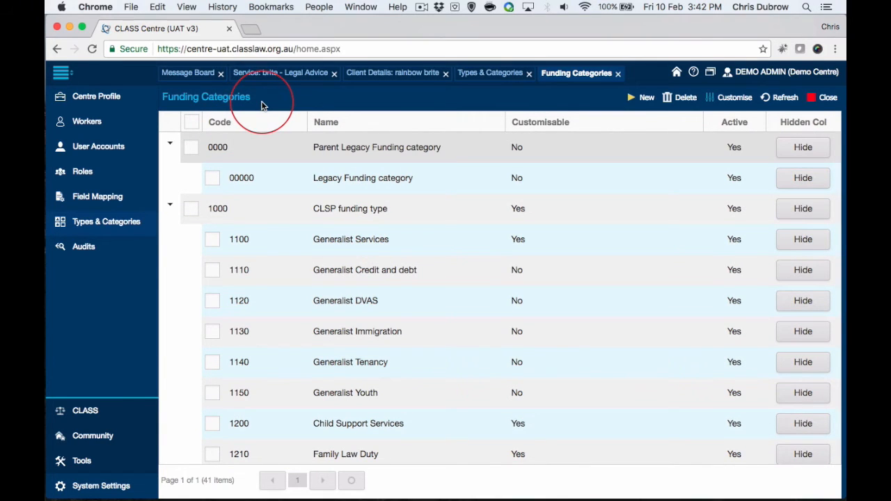
scroll(382, 274, down, 1)
scroll(382, 275, up, 1)
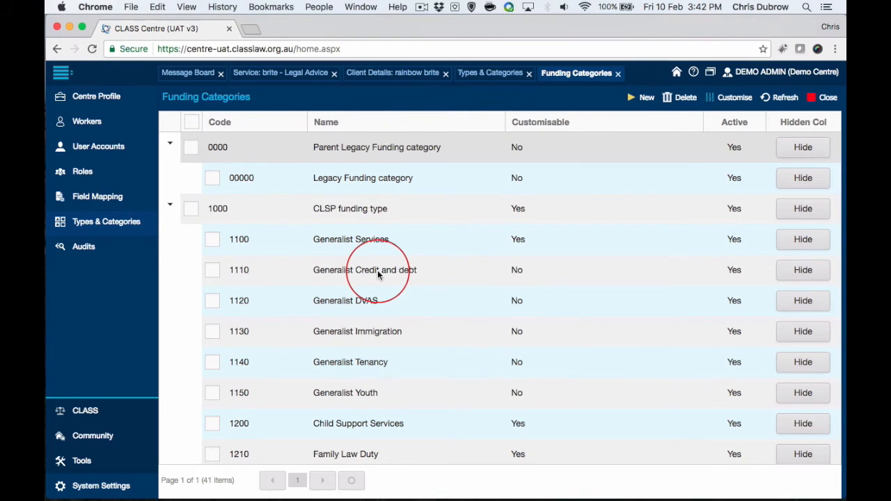
scroll(397, 286, down, 10)
scroll(400, 285, down, 5)
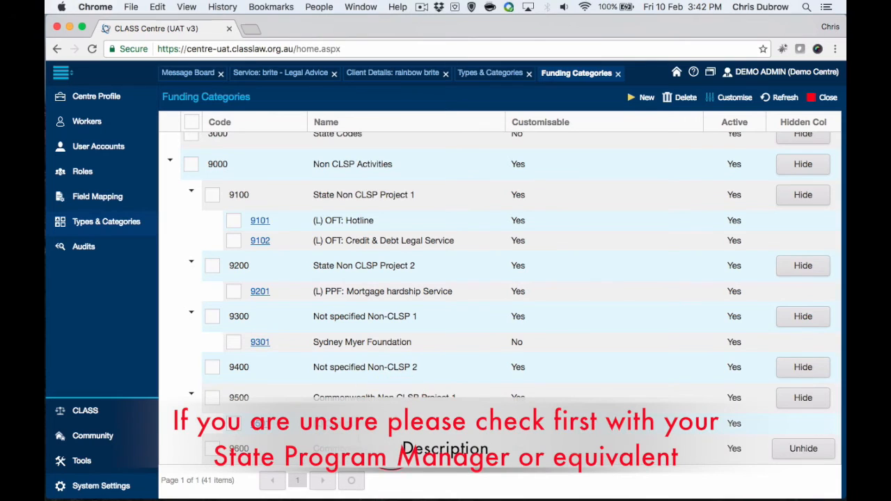
scroll(392, 400, up, 10)
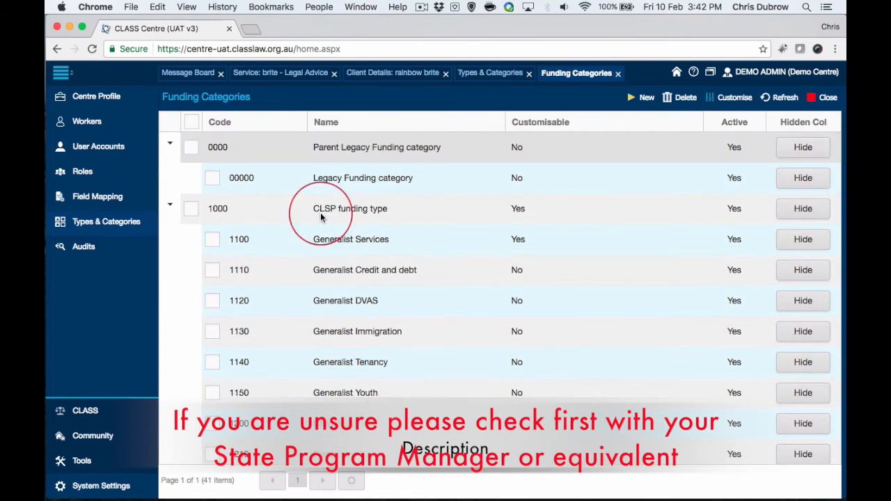
scroll(361, 250, down, 5)
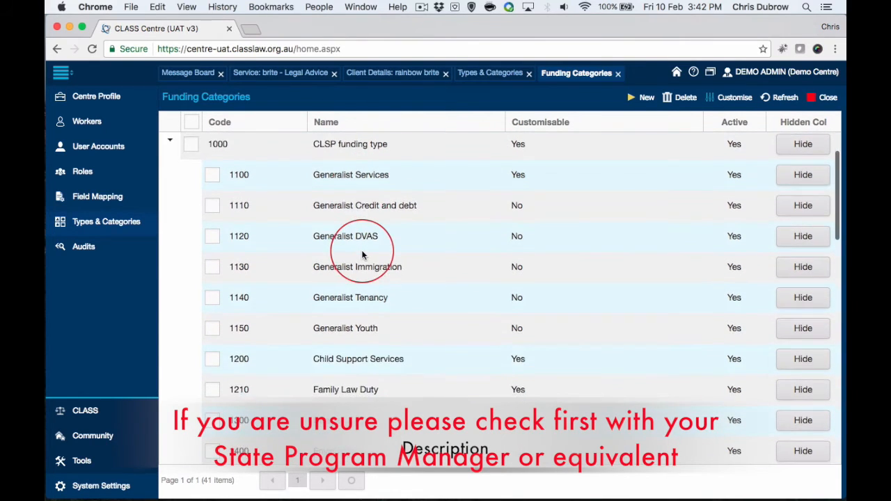
scroll(361, 253, down, 12)
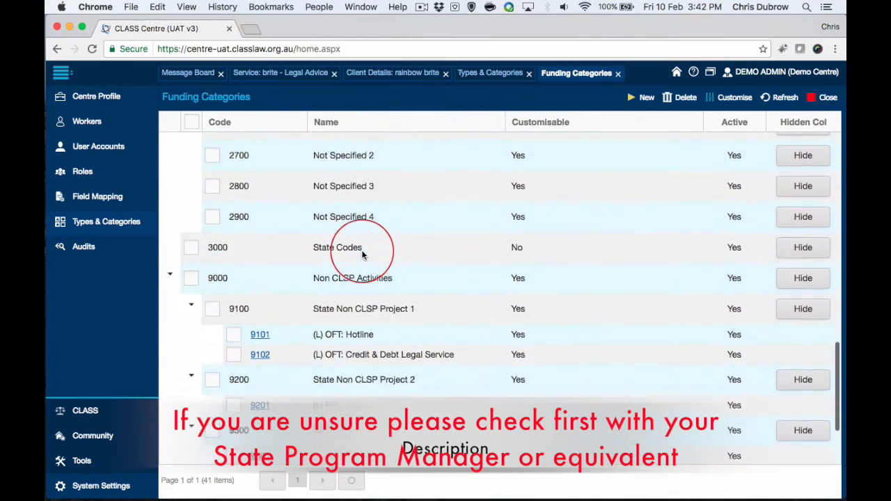
scroll(361, 254, down, 3)
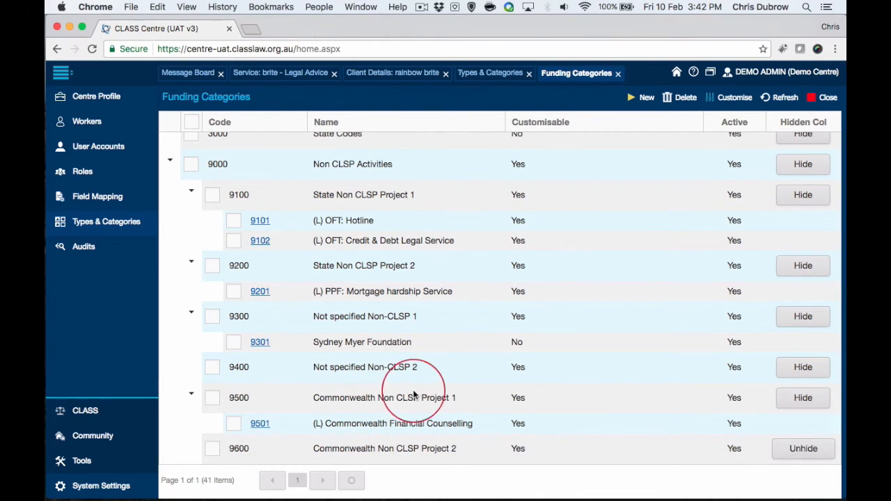
Step: Open local funding category 9501 and look through the parent categories available for it, keeping the current one
click(261, 424)
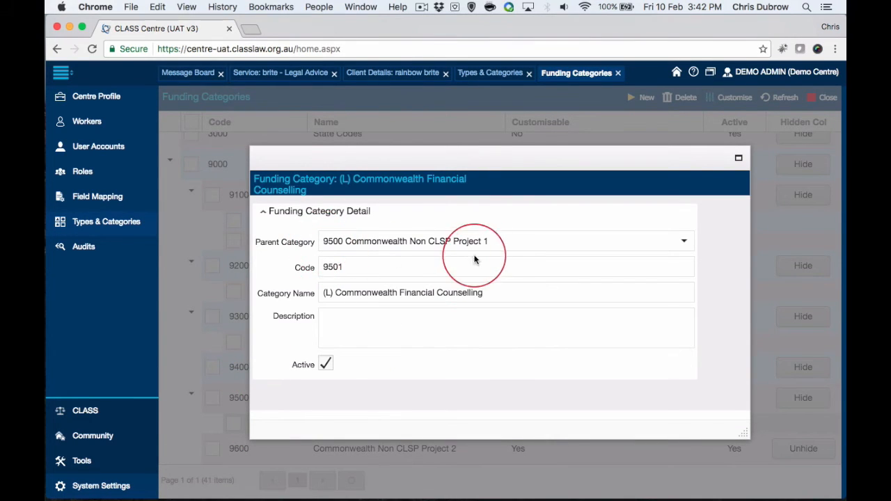
click(685, 242)
scroll(630, 313, up, 2)
scroll(633, 312, down, 2)
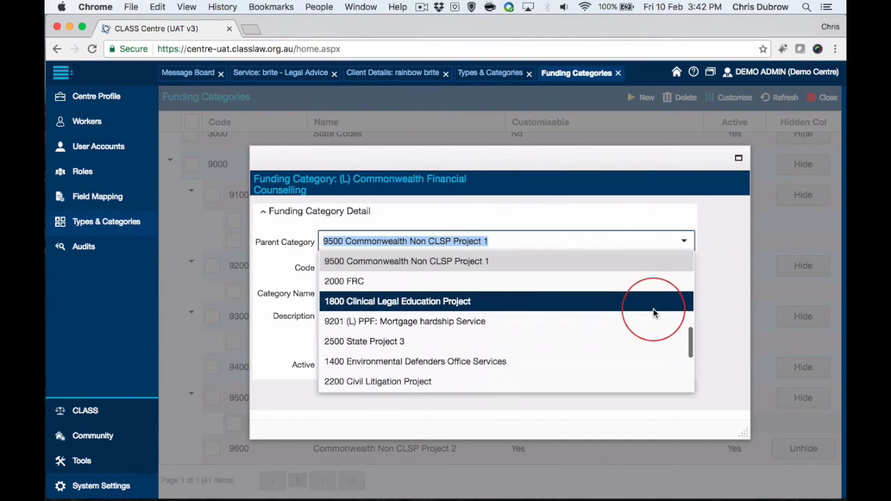
click(706, 293)
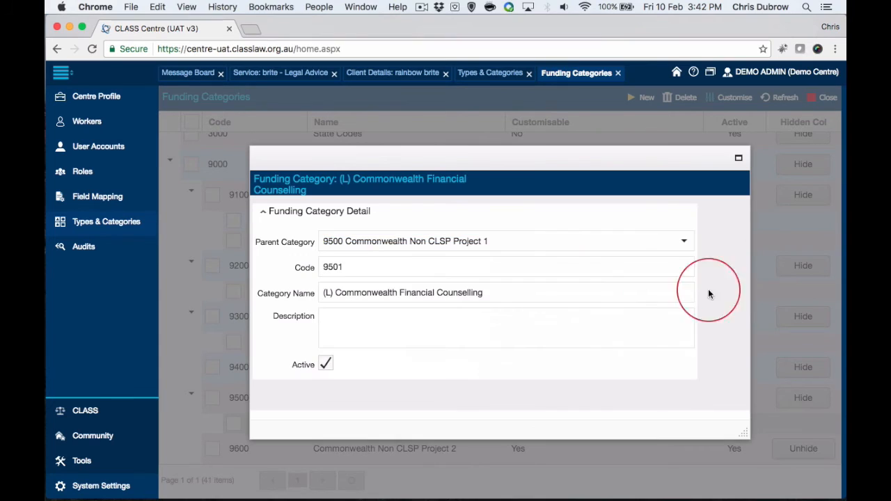
Step: Rename funding category 9501 as "Commonwealth Financial Counselling" by removing the (L) prefix, save the record and return to the refreshed list
click(335, 294)
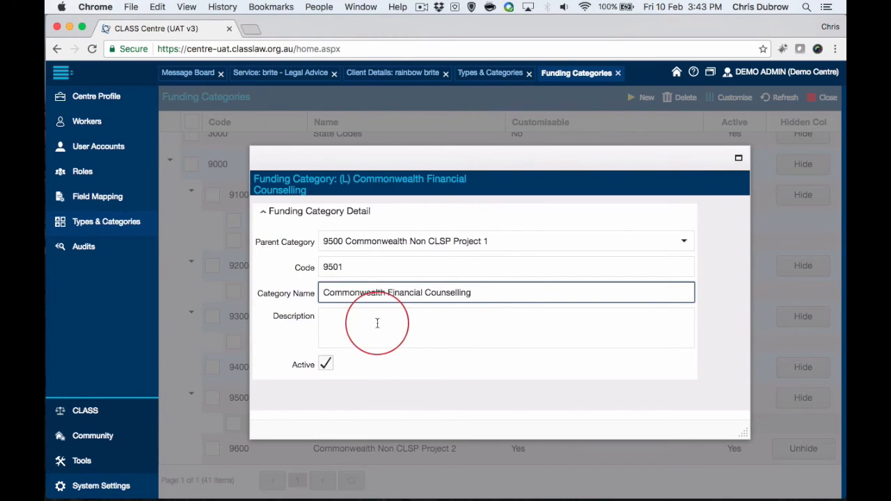
click(739, 158)
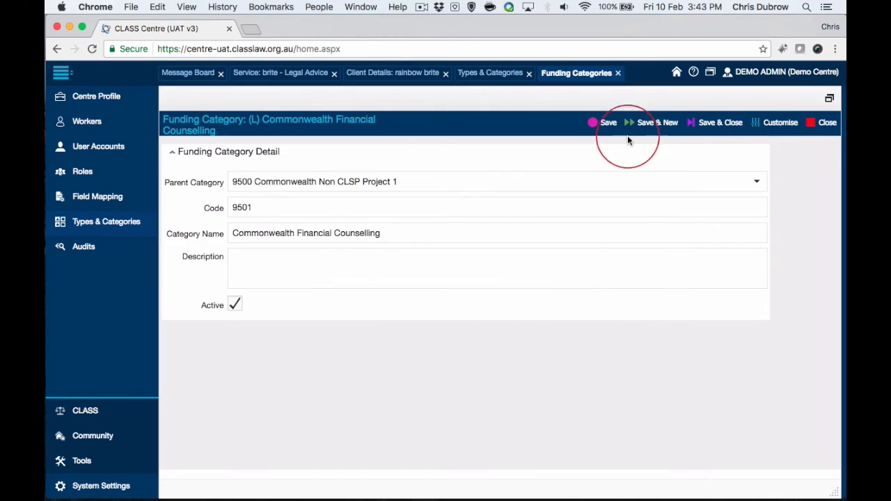
click(610, 125)
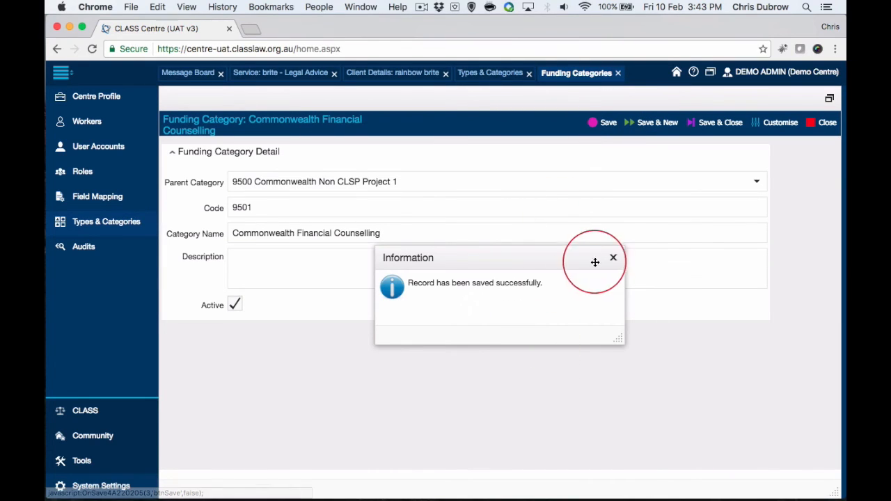
click(823, 122)
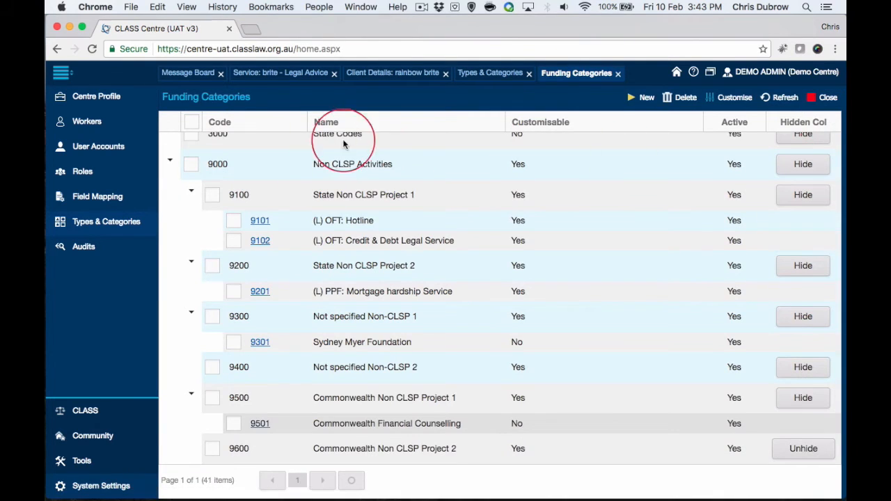
click(787, 98)
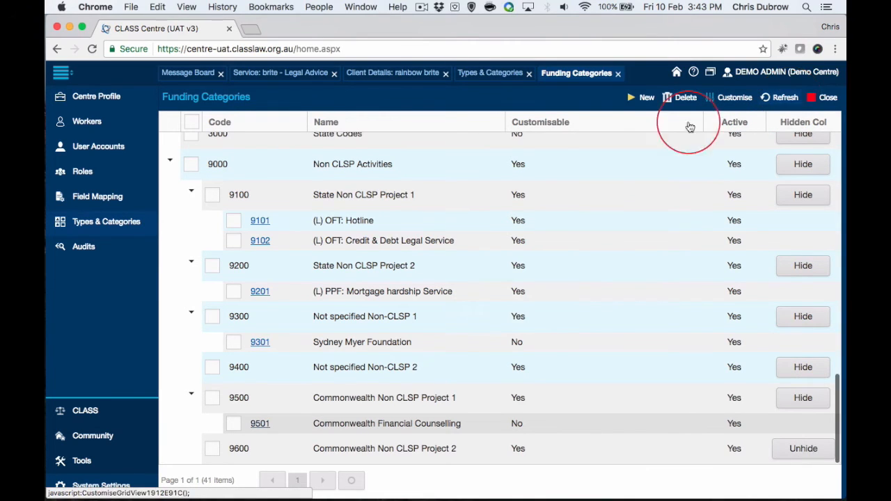
Step: Open a blank new funding category form, examine its parent category options and other fields, and close it without saving
click(357, 398)
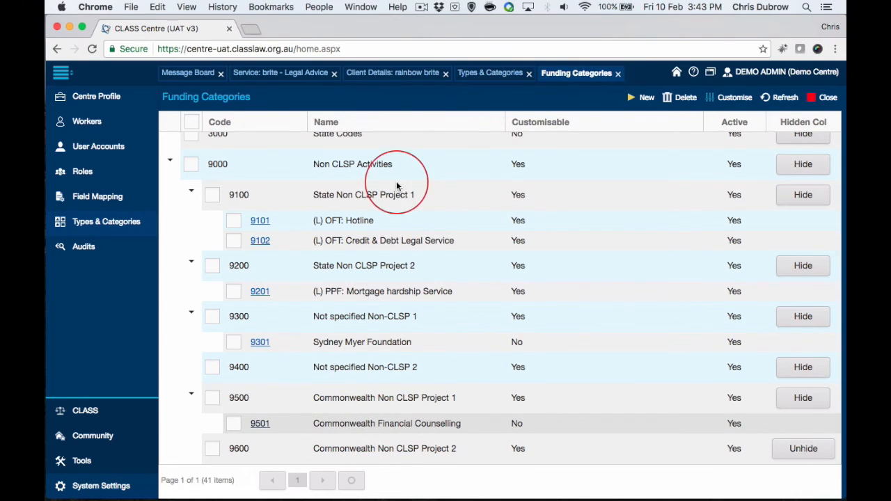
scroll(390, 417, up, 10)
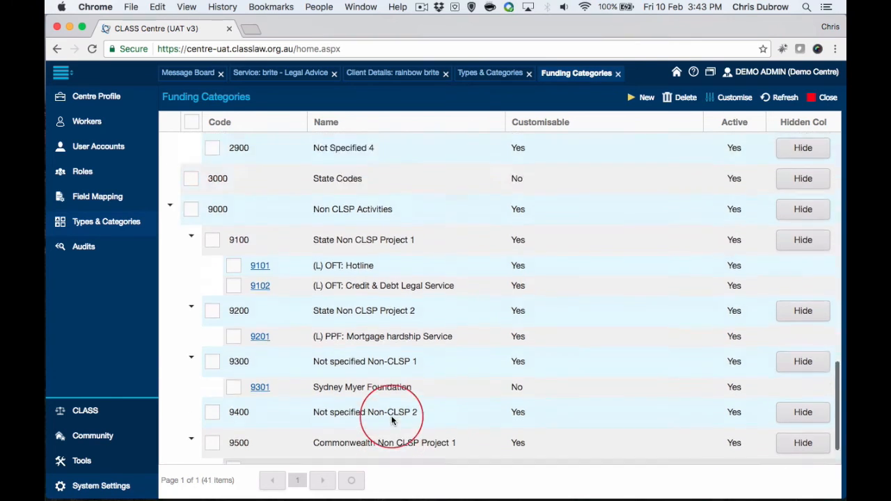
scroll(391, 415, down, 10)
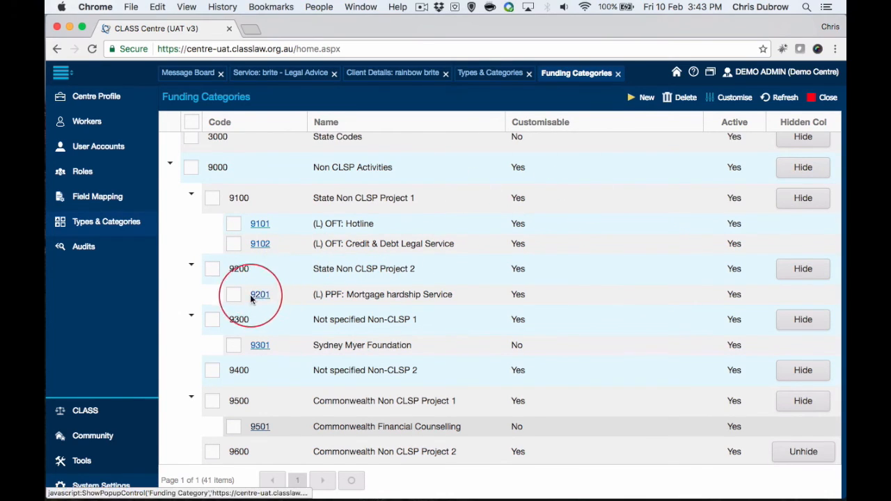
click(645, 100)
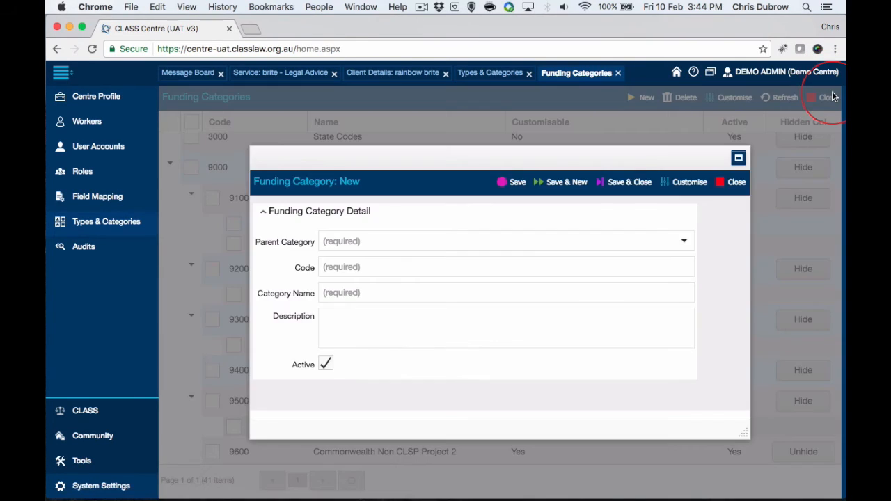
click(410, 242)
scroll(420, 307, down, 4)
scroll(421, 302, up, 3)
click(724, 309)
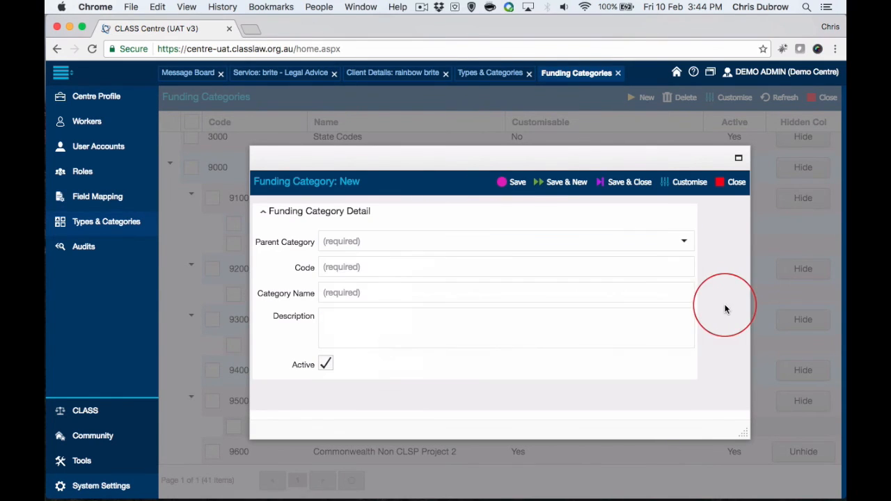
click(466, 260)
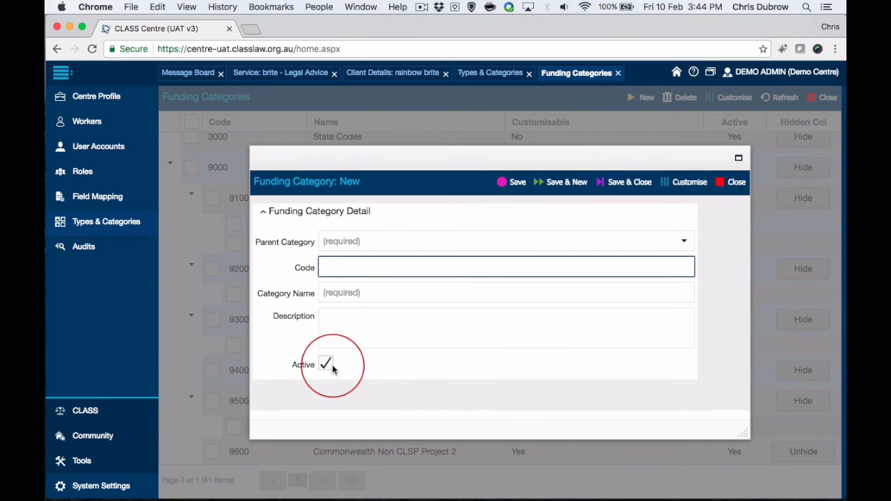
click(334, 320)
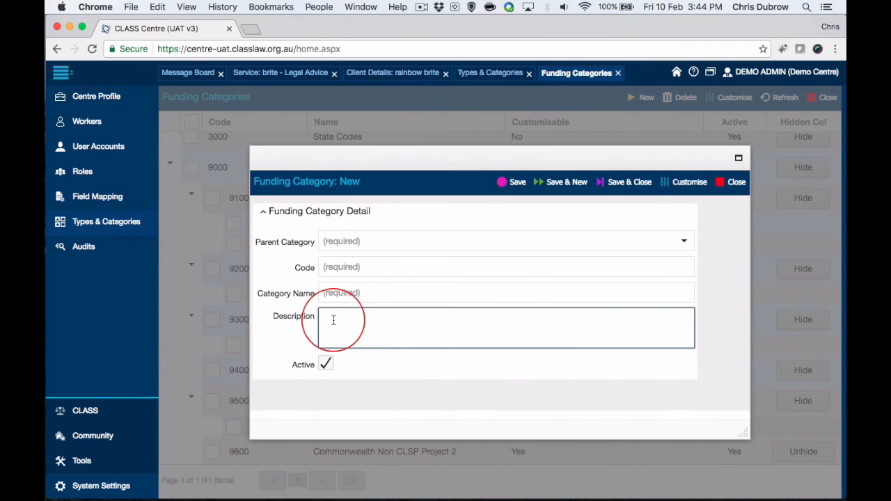
click(737, 183)
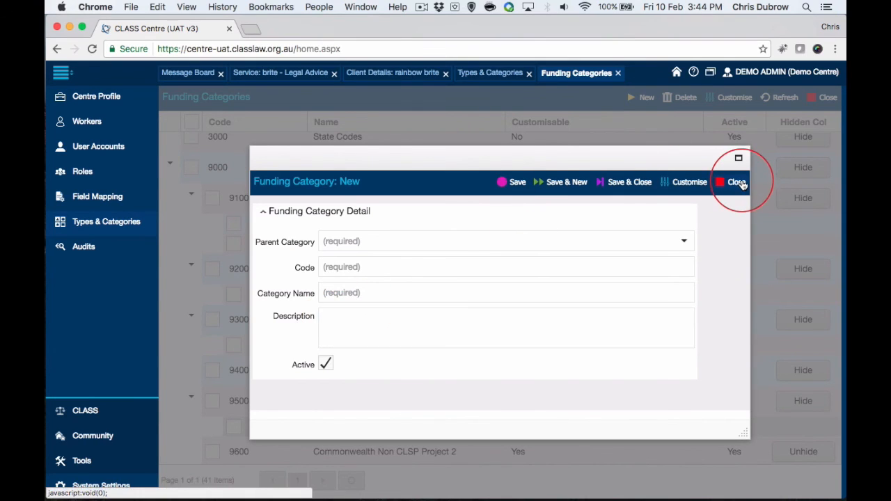
Step: View the details of the Sydney Myer Foundation category (9301), close the record and review its place in the funding categories list
click(260, 346)
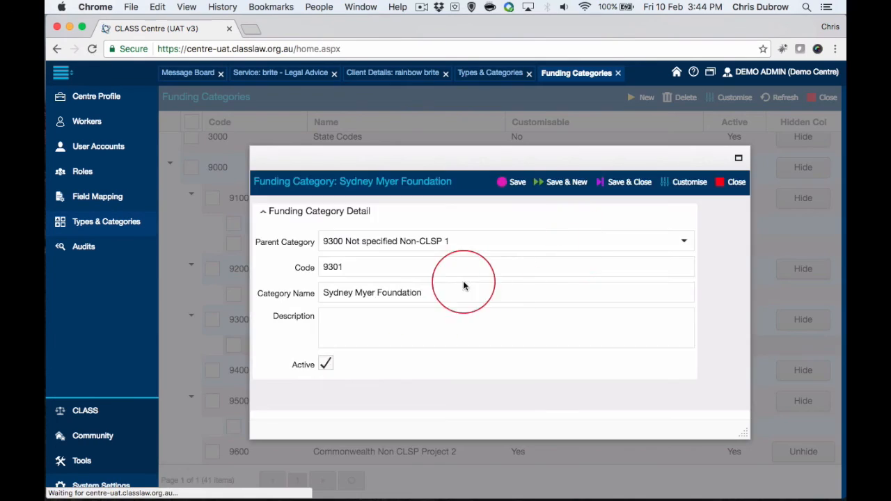
click(743, 182)
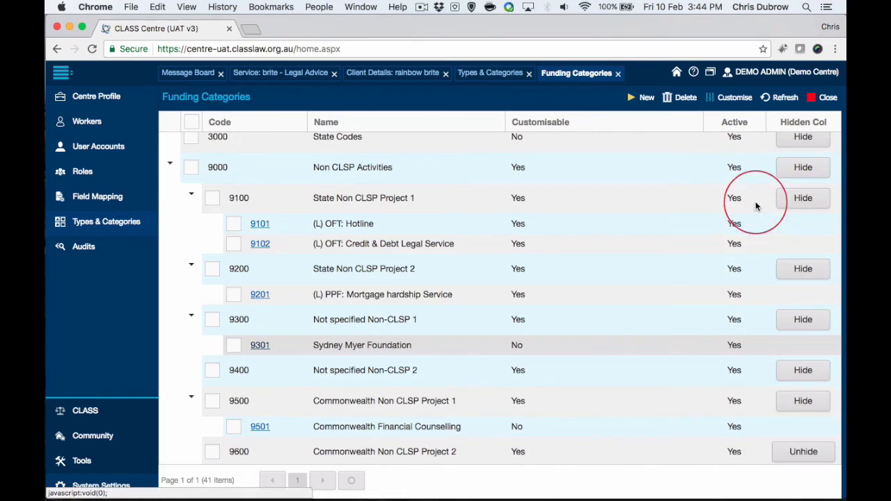
scroll(762, 239, up, 5)
scroll(763, 239, down, 5)
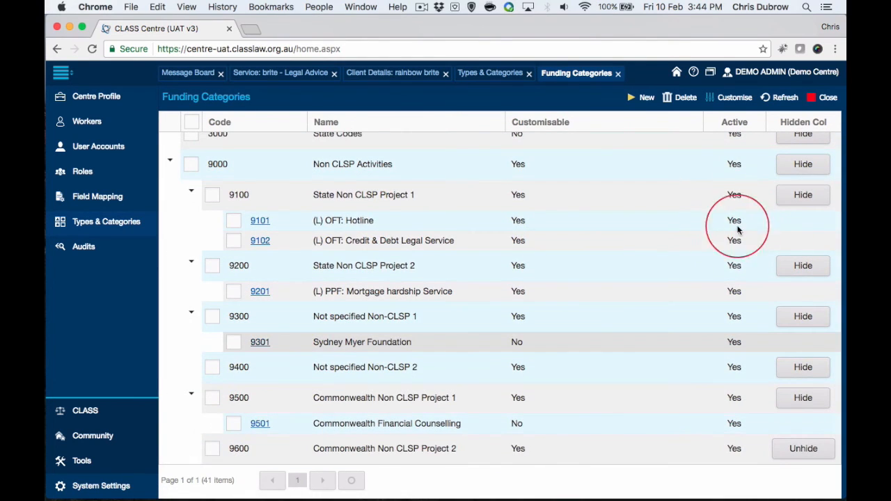
click(261, 345)
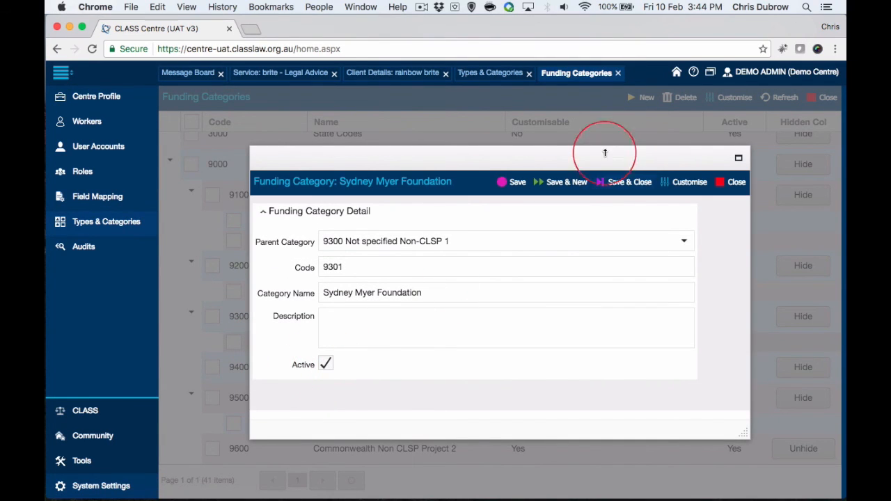
click(738, 182)
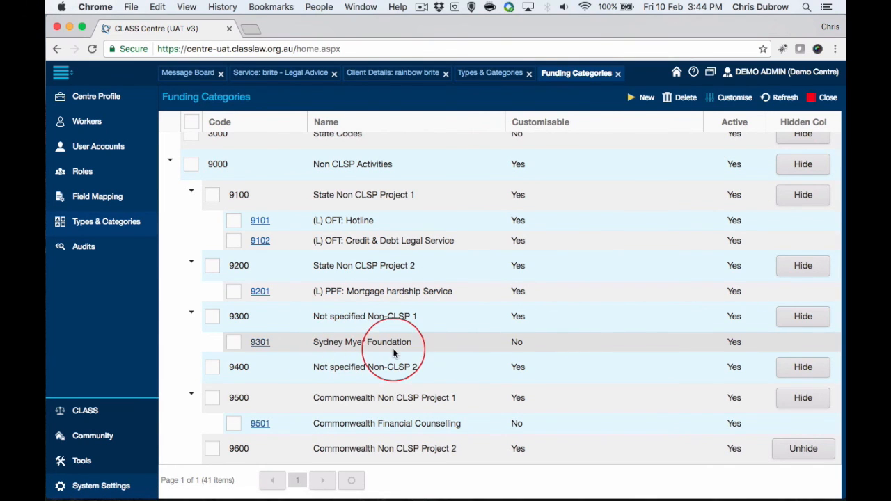
scroll(379, 345, up, 5)
scroll(378, 345, down, 4)
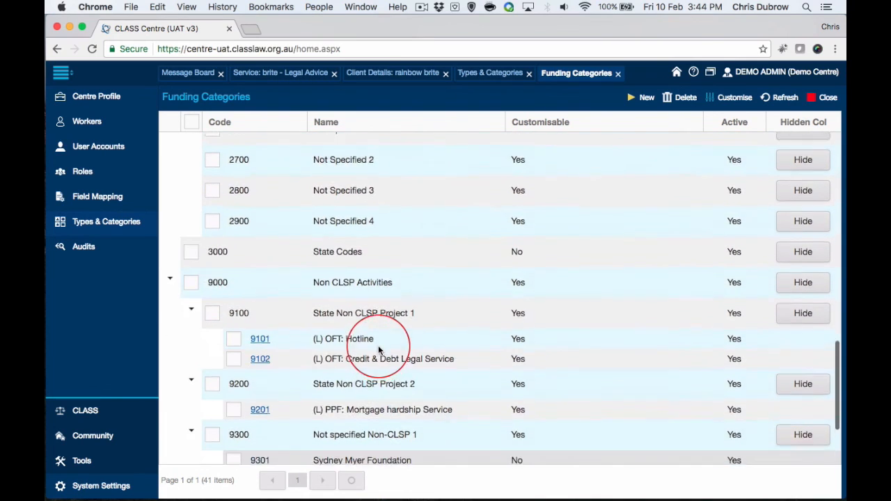
scroll(348, 400, down, 1)
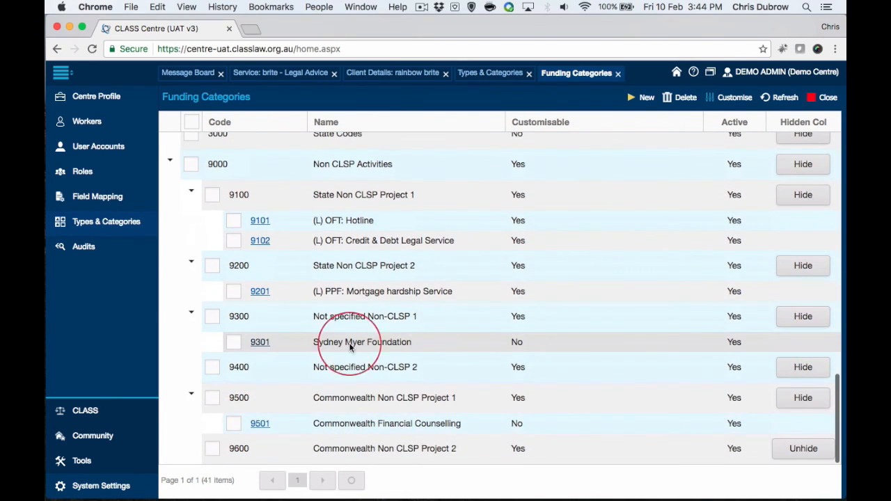